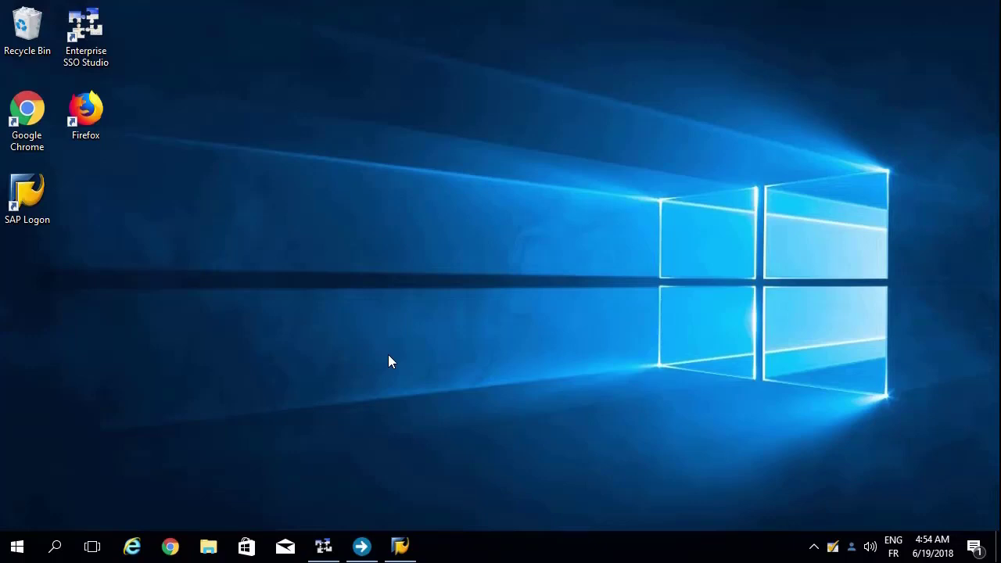
Bring up SAP Logon and Enterprise SSO Studio, and open the logon screen of the TE1 connection.
{"action": "left_click", "coordinate": [400, 547]}
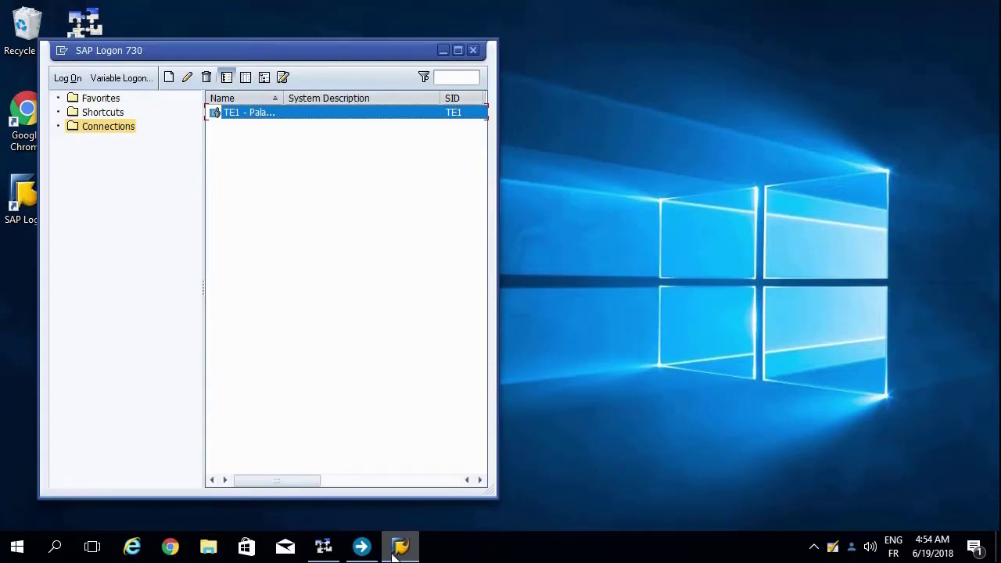
{"action": "left_click", "coordinate": [324, 548]}
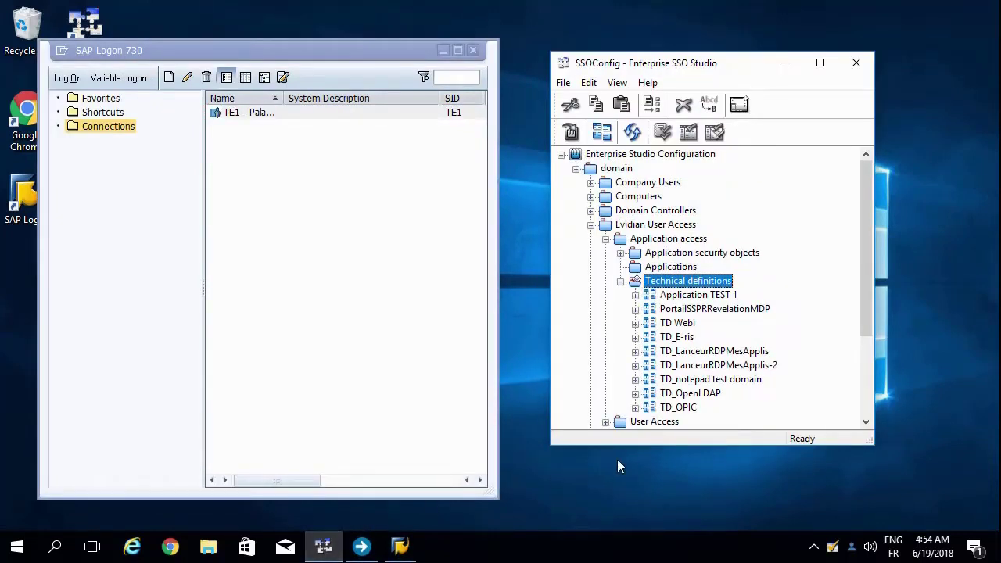
{"action": "right_click", "coordinate": [243, 117]}
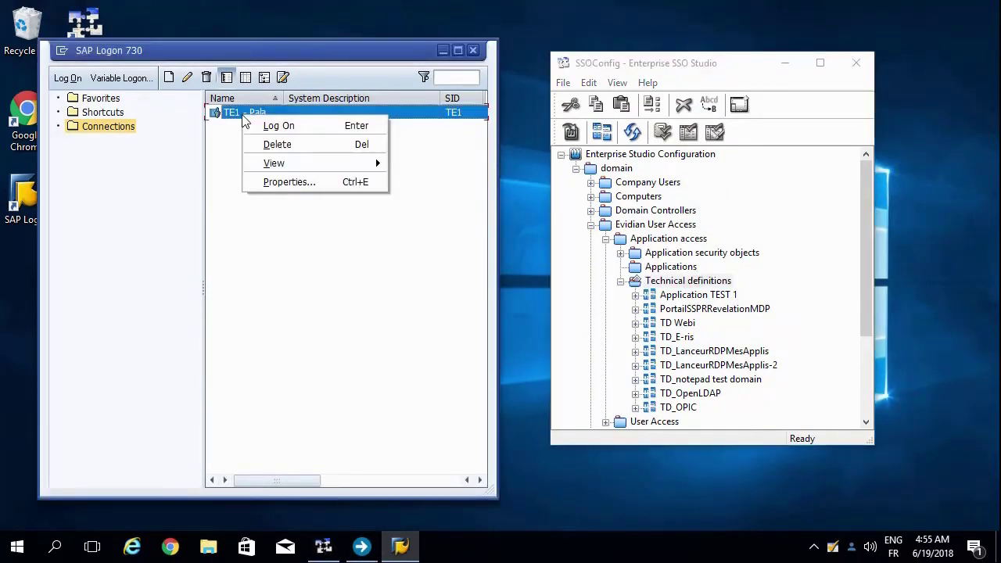
{"action": "left_click", "coordinate": [261, 125]}
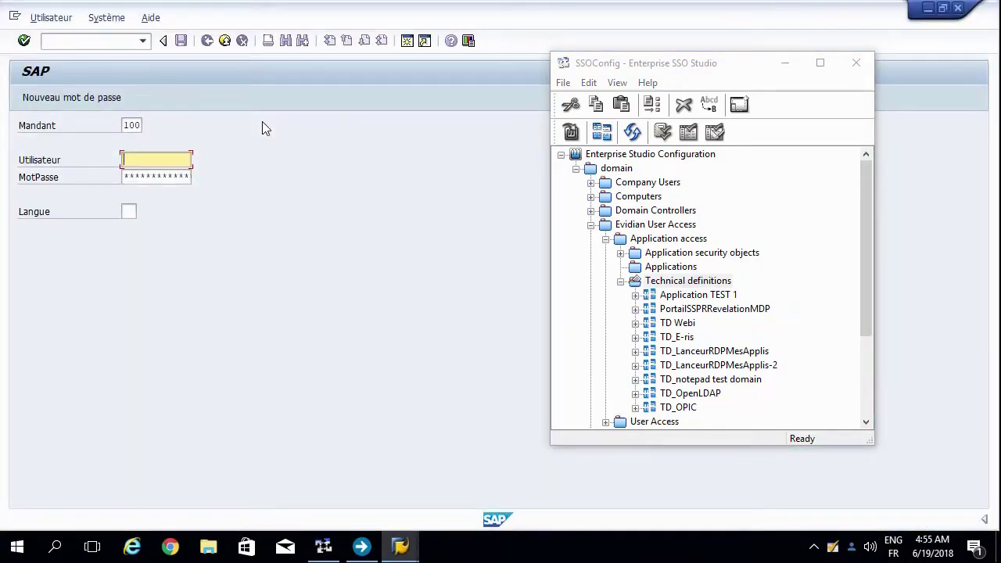
Create a technical definition named TD_SAP in the Technical definitions folder of Enterprise SSO Studio.
{"action": "left_click", "coordinate": [667, 280]}
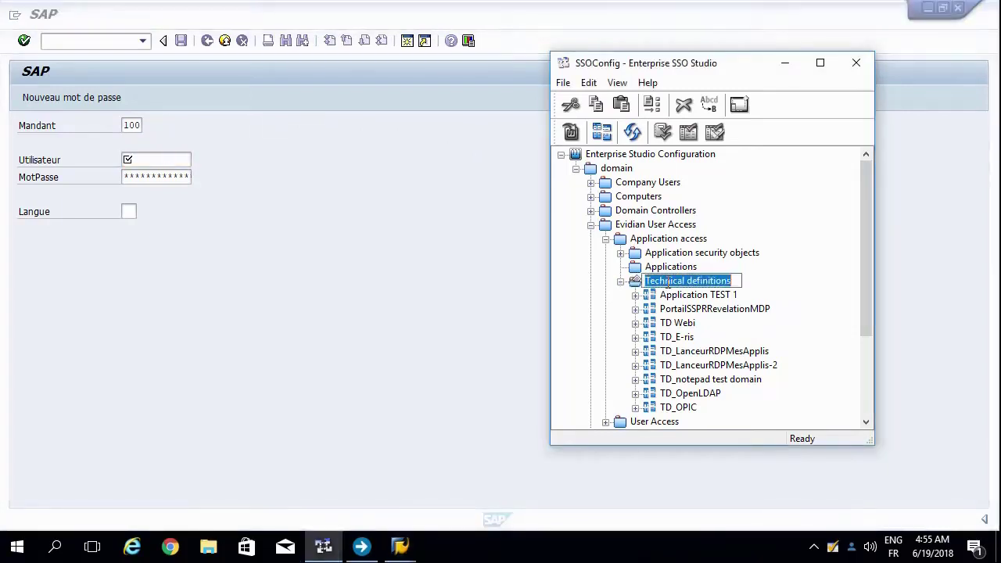
{"action": "right_click", "coordinate": [716, 287]}
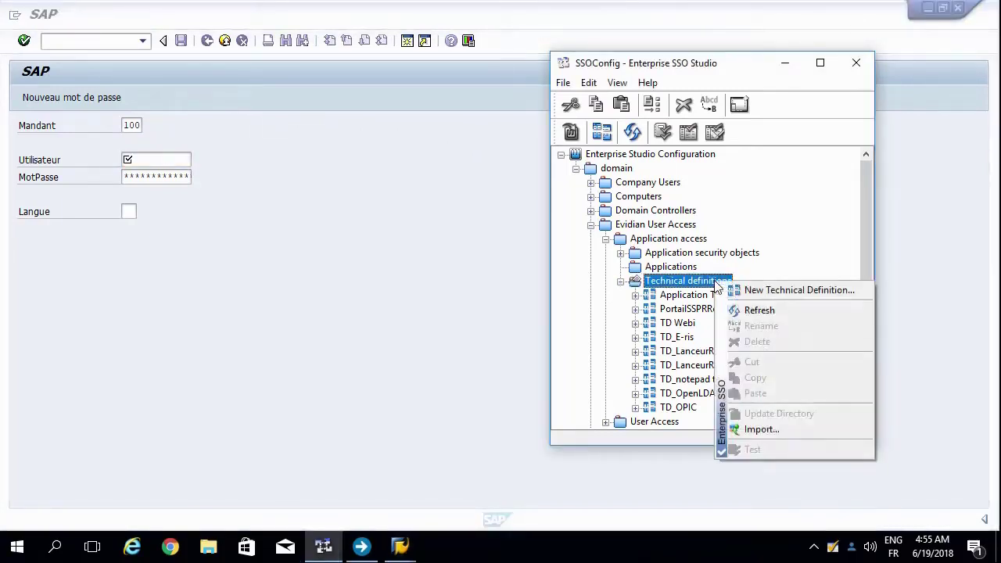
{"action": "left_click", "coordinate": [747, 290]}
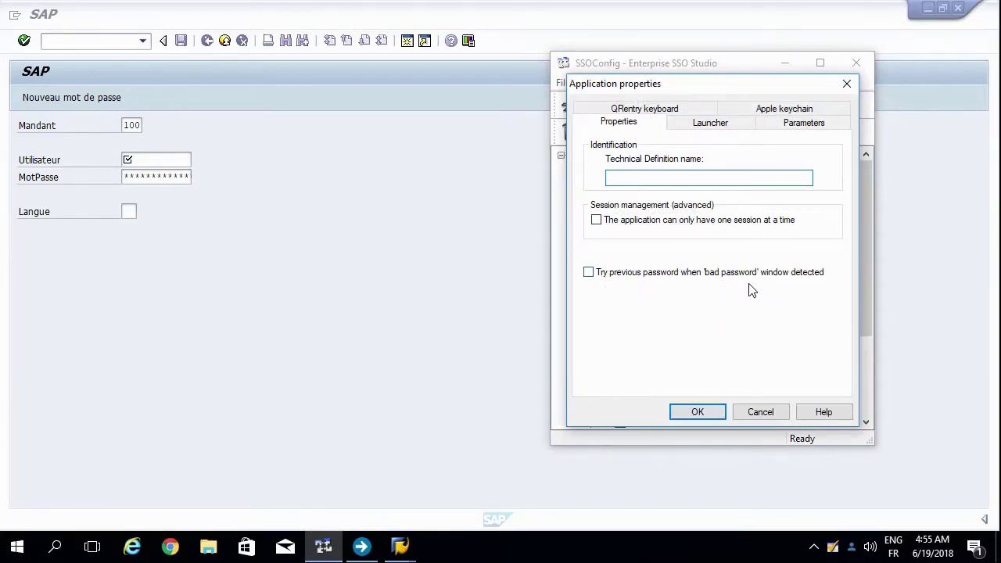
{"action": "type", "text": "TD_SAP"}
{"action": "key", "text": "Return"}
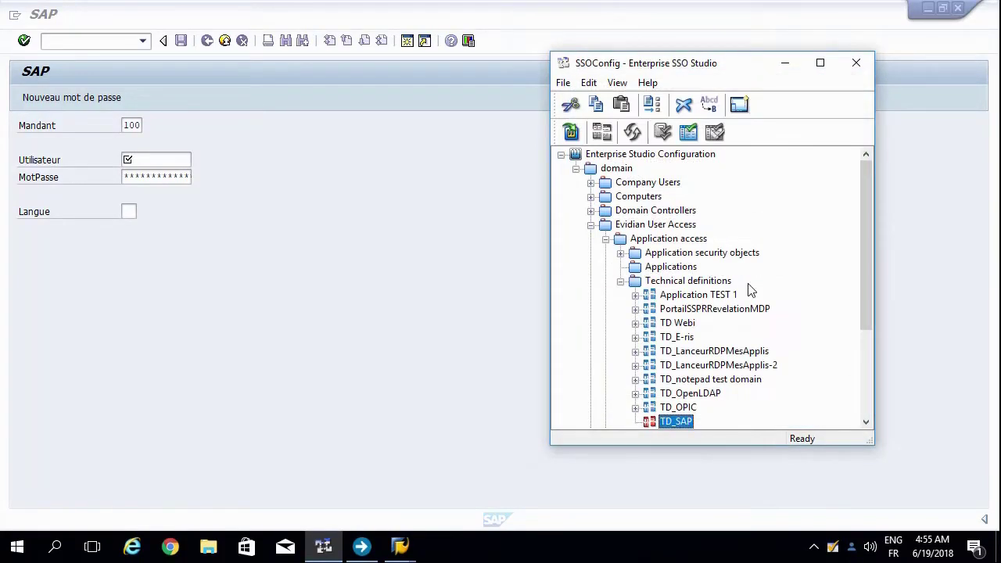
Add a new window to TD_SAP, name it Login and set its window type to SAPGUI Scripting.
{"action": "scroll", "coordinate": [749, 289], "scroll_direction": "down", "scroll_amount": 1}
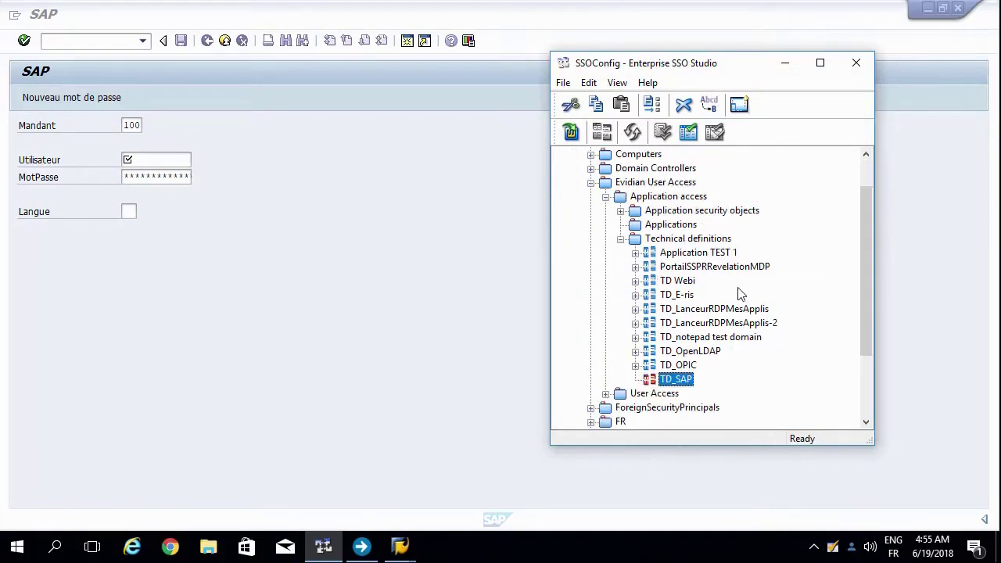
{"action": "right_click", "coordinate": [680, 380]}
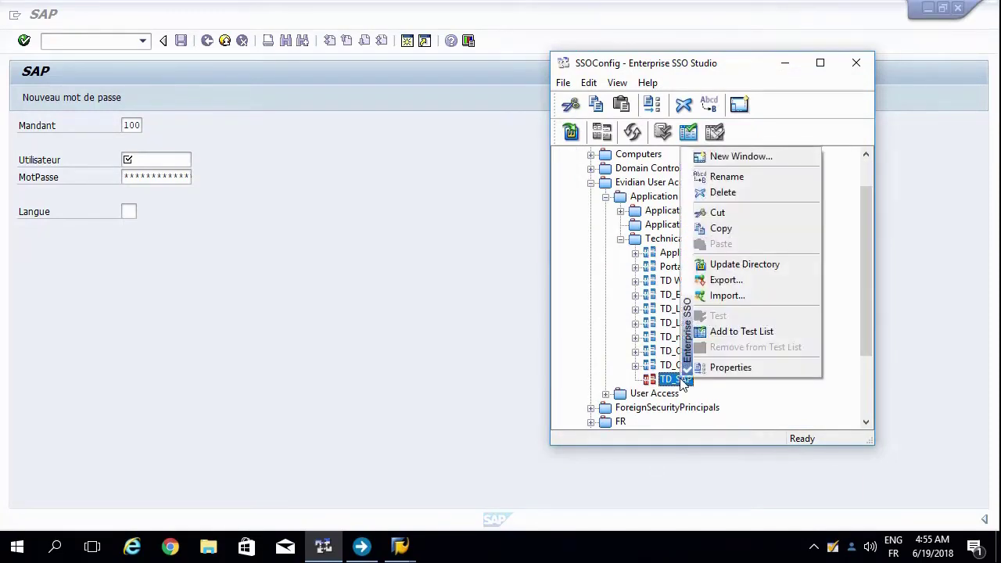
{"action": "left_click", "coordinate": [739, 156]}
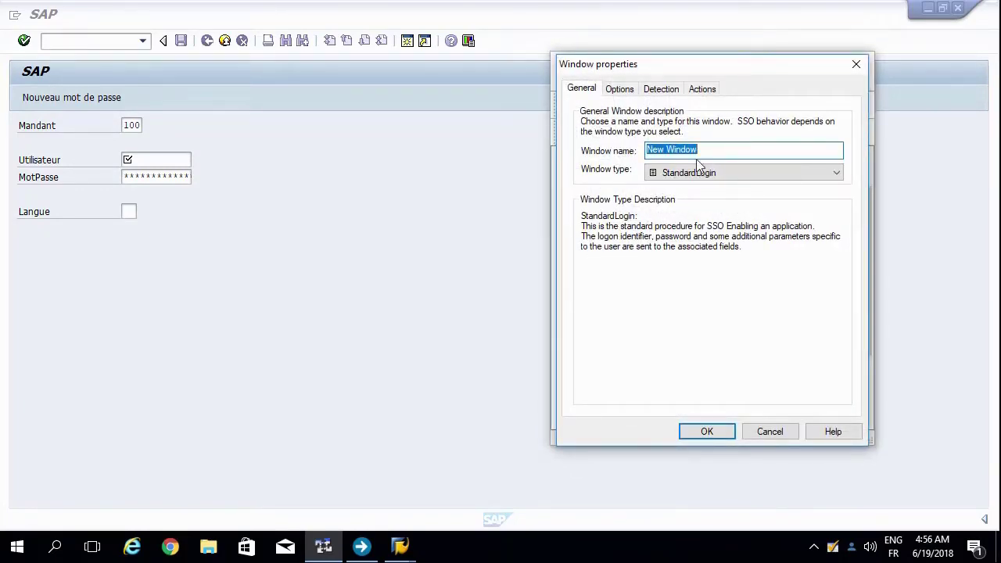
{"action": "type", "text": "Login"}
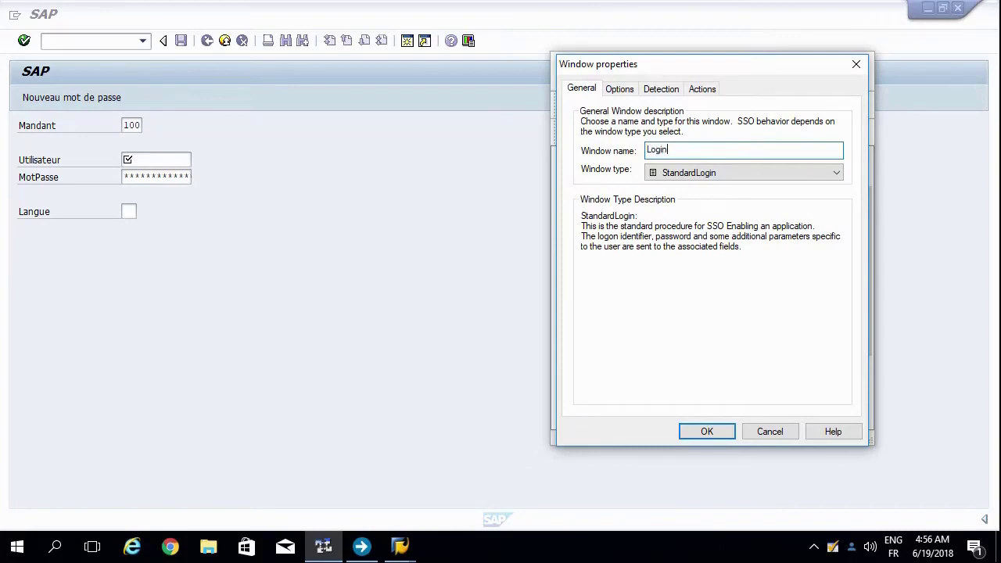
{"action": "left_click", "coordinate": [677, 173]}
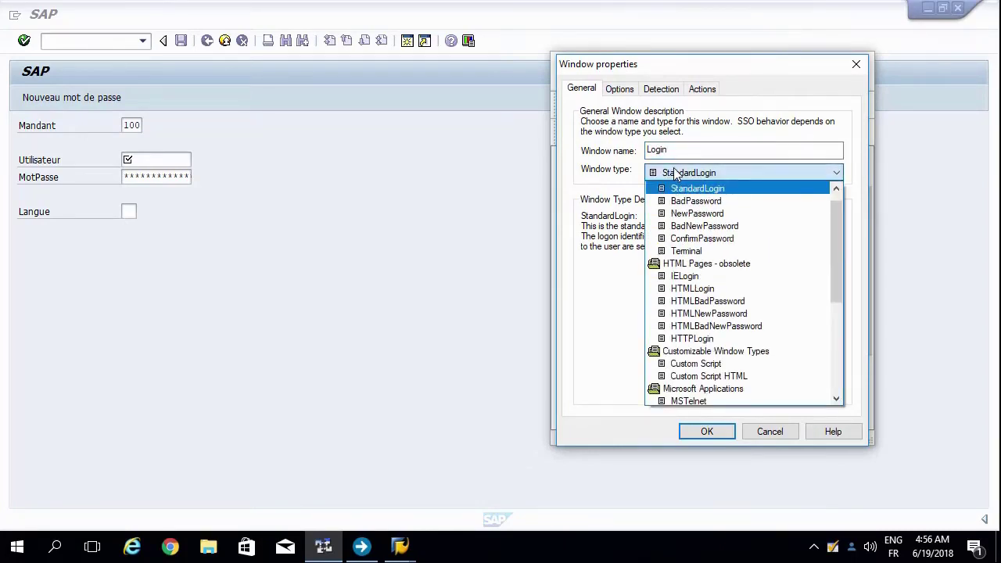
{"action": "scroll", "coordinate": [688, 313], "scroll_direction": "down", "scroll_amount": 3}
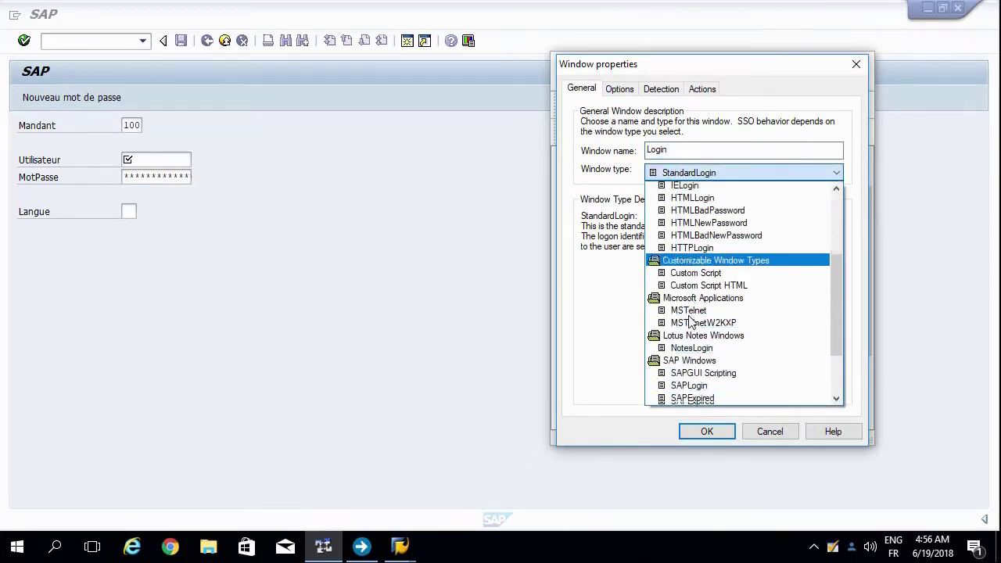
{"action": "scroll", "coordinate": [691, 321], "scroll_direction": "down", "scroll_amount": 1}
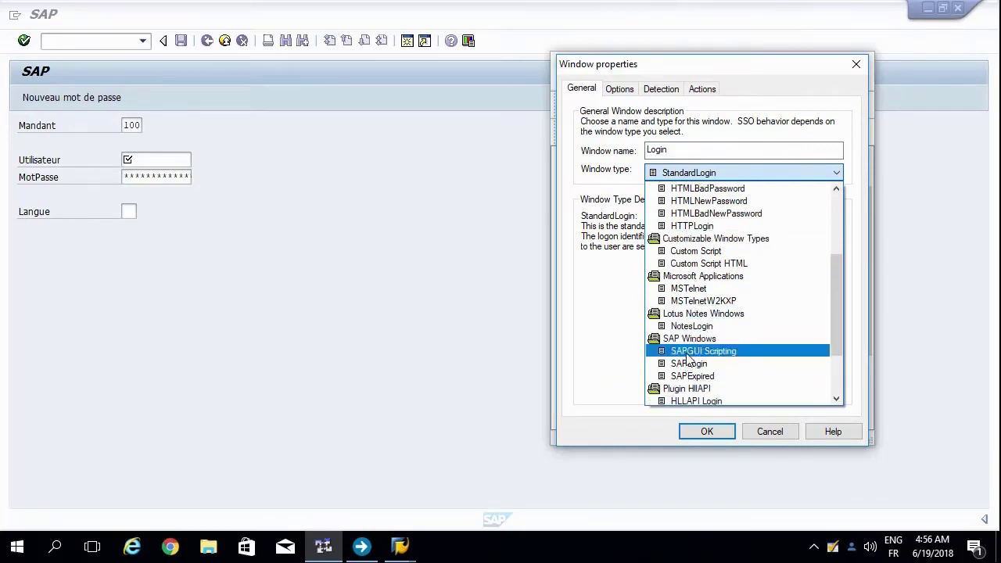
{"action": "left_click", "coordinate": [688, 354]}
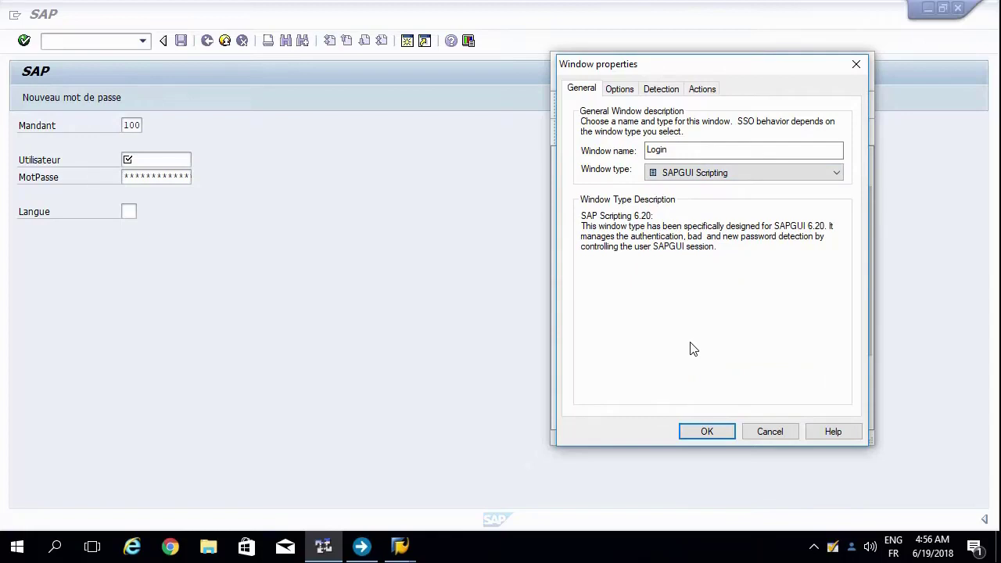
Add the SAP server palawan to the window's detection list with system name TE1 and system number 00.
{"action": "left_click", "coordinate": [657, 91]}
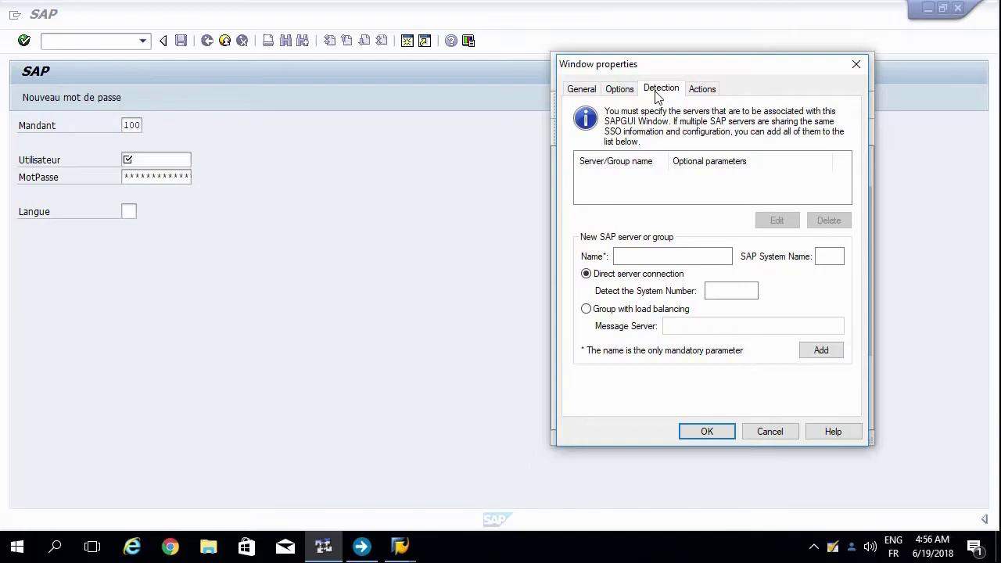
{"action": "left_click", "coordinate": [643, 255]}
{"action": "type", "text": "palawan"}
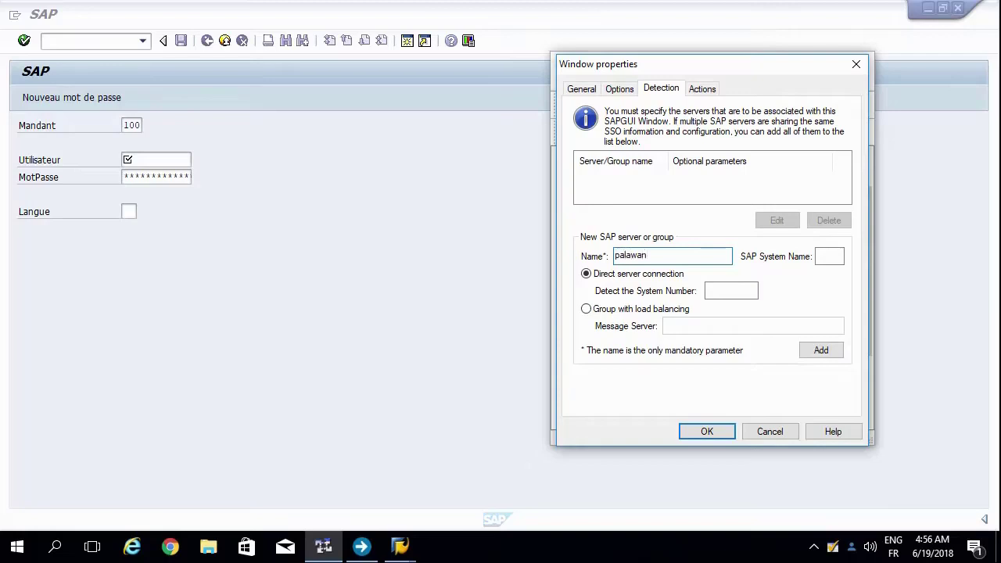
{"action": "left_click", "coordinate": [828, 255]}
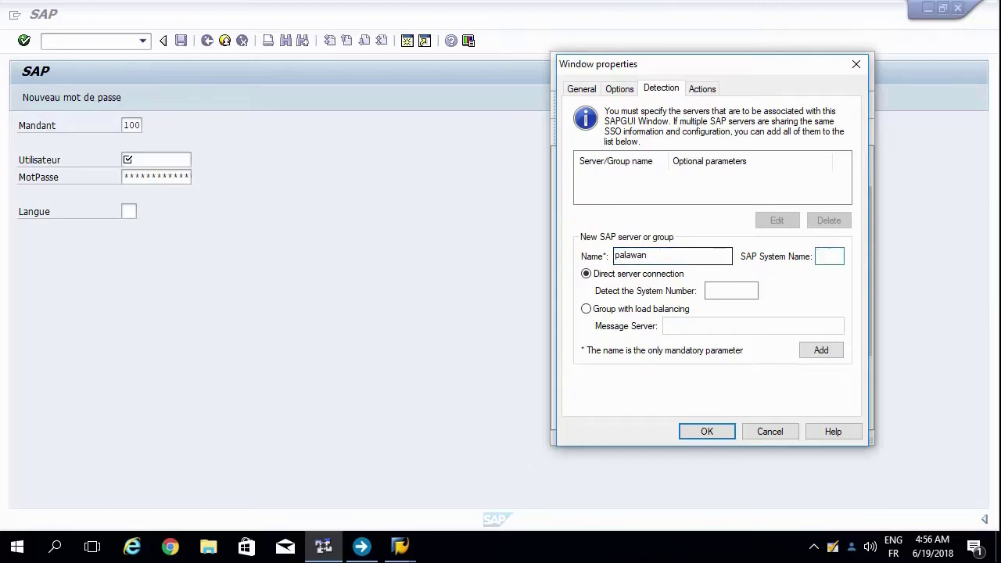
{"action": "type", "text": "TE1"}
{"action": "key", "text": "Tab"}
{"action": "key", "text": "Tab"}
{"action": "type", "text": "00"}
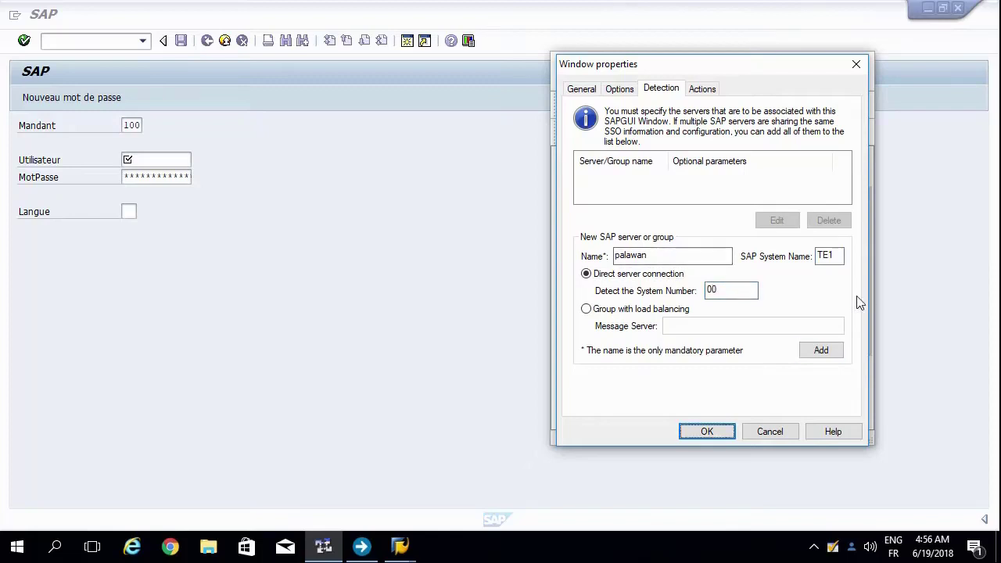
{"action": "left_click", "coordinate": [821, 352]}
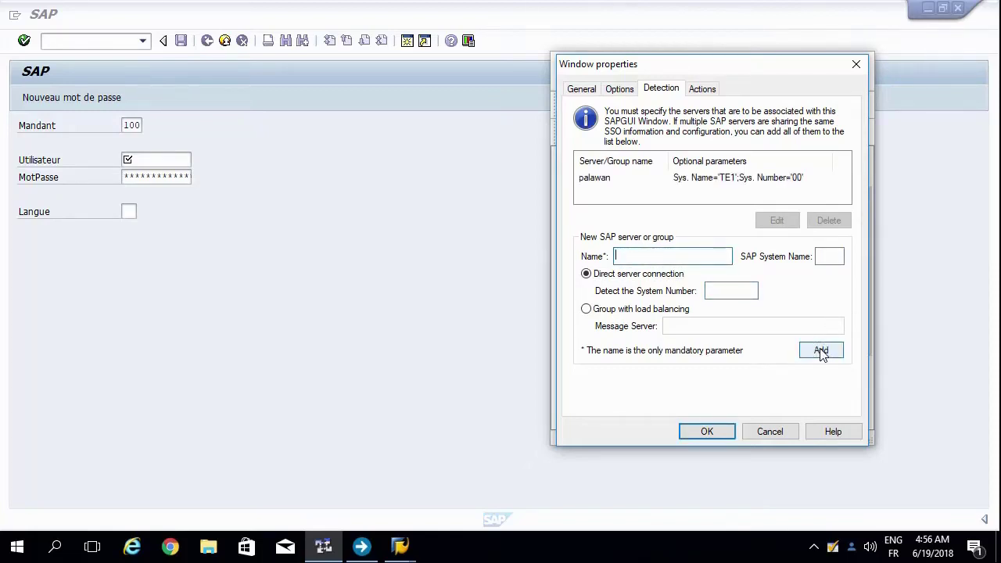
Review the Login window's SAP actions, accept the window properties, and update the directory with TD_SAP.
{"action": "left_click", "coordinate": [704, 90]}
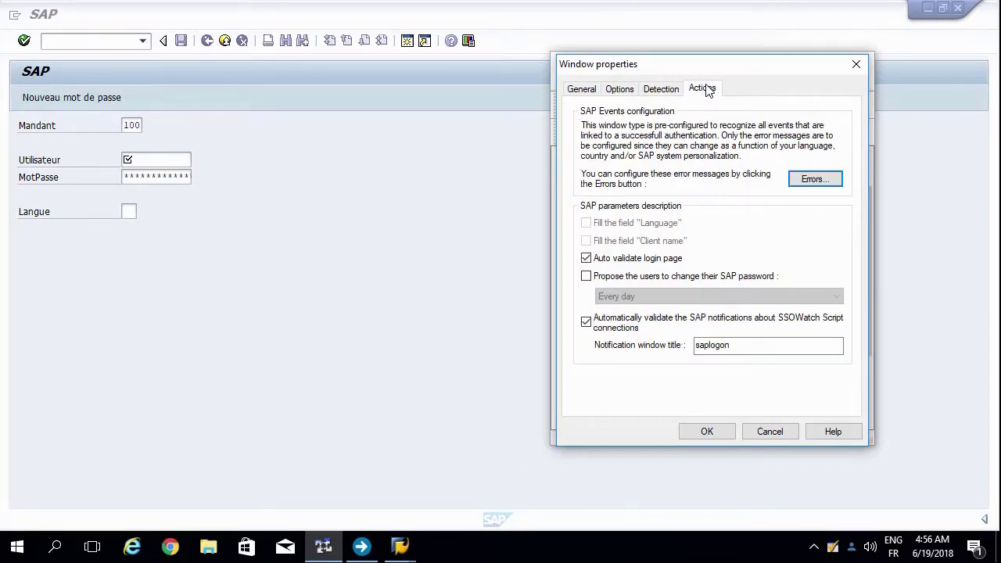
{"action": "left_click", "coordinate": [688, 434]}
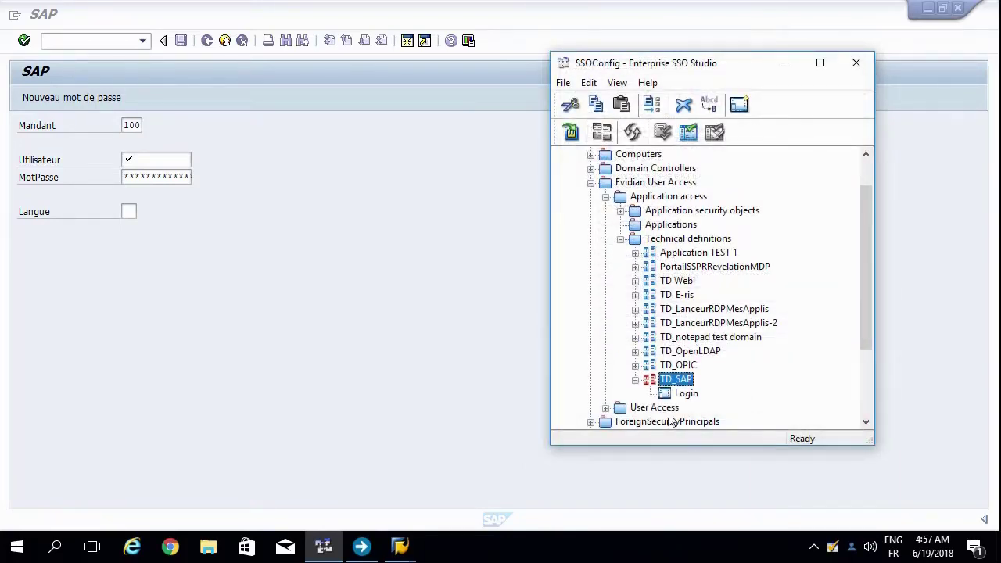
{"action": "left_click", "coordinate": [569, 133]}
Switch to the Evidian Enterprise Access Management Console and create an application named SAP in the directory's Applications folder.
{"action": "left_click", "coordinate": [358, 552]}
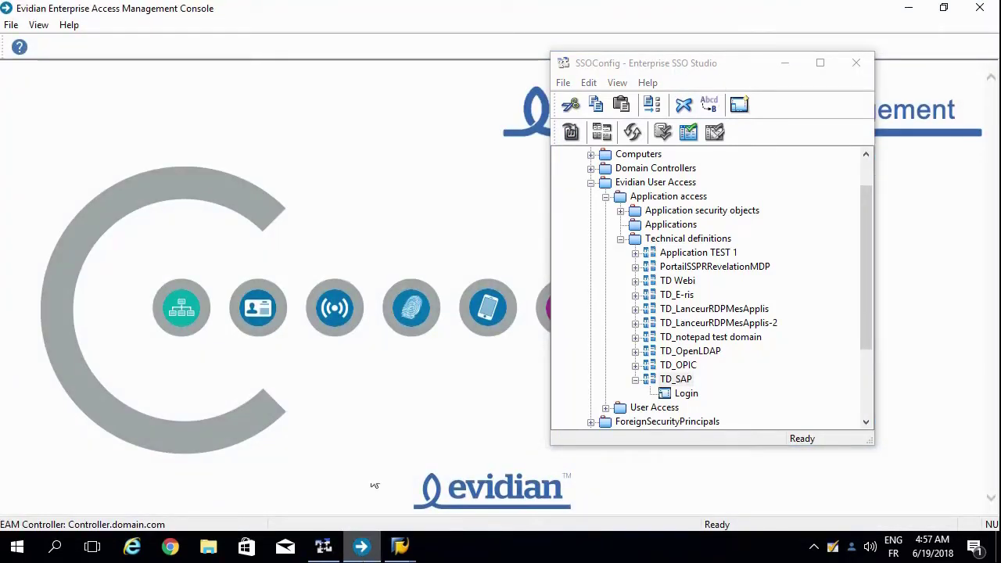
{"action": "left_click", "coordinate": [787, 64]}
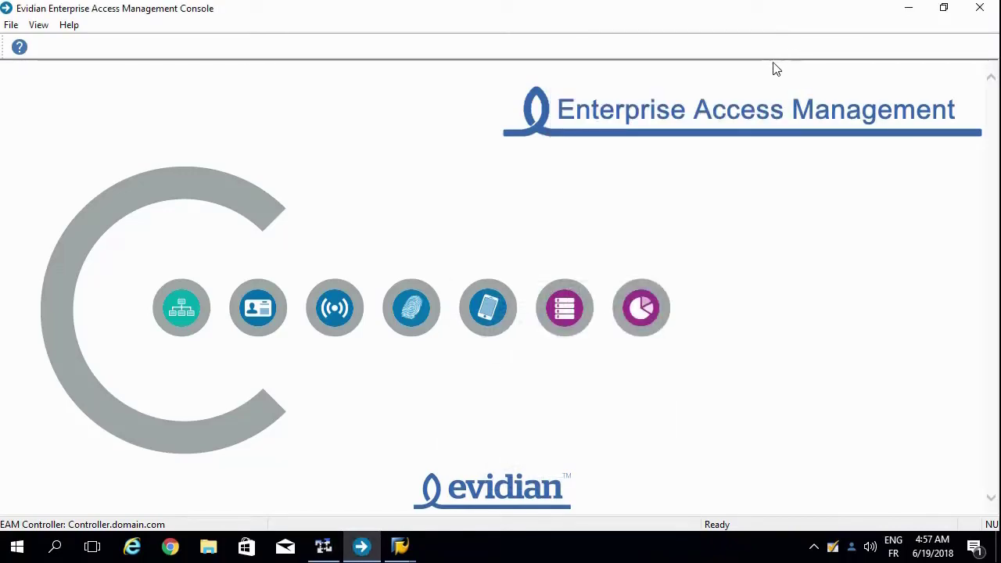
{"action": "left_click", "coordinate": [168, 325]}
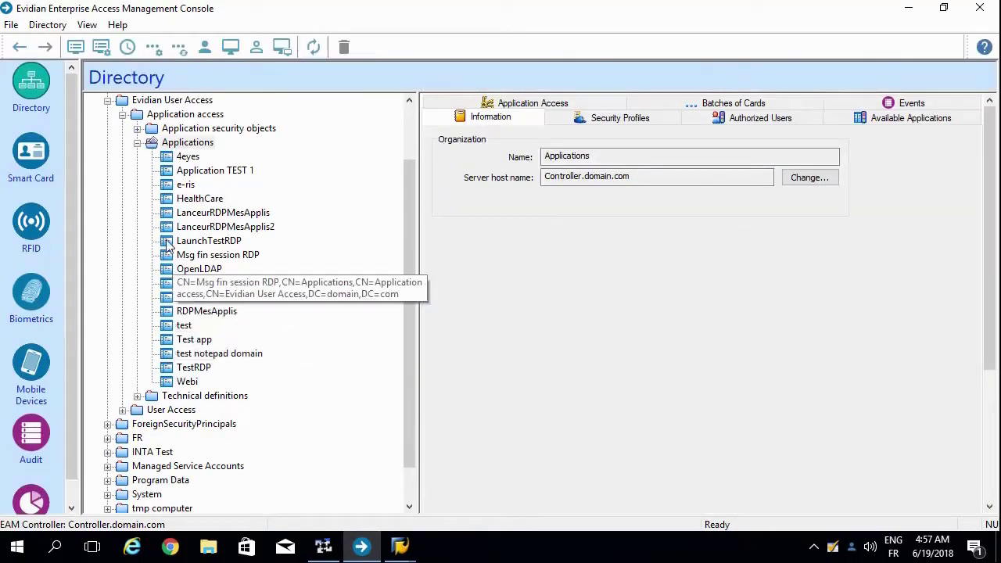
{"action": "right_click", "coordinate": [167, 145]}
{"action": "mouse_move", "coordinate": [185, 156]}
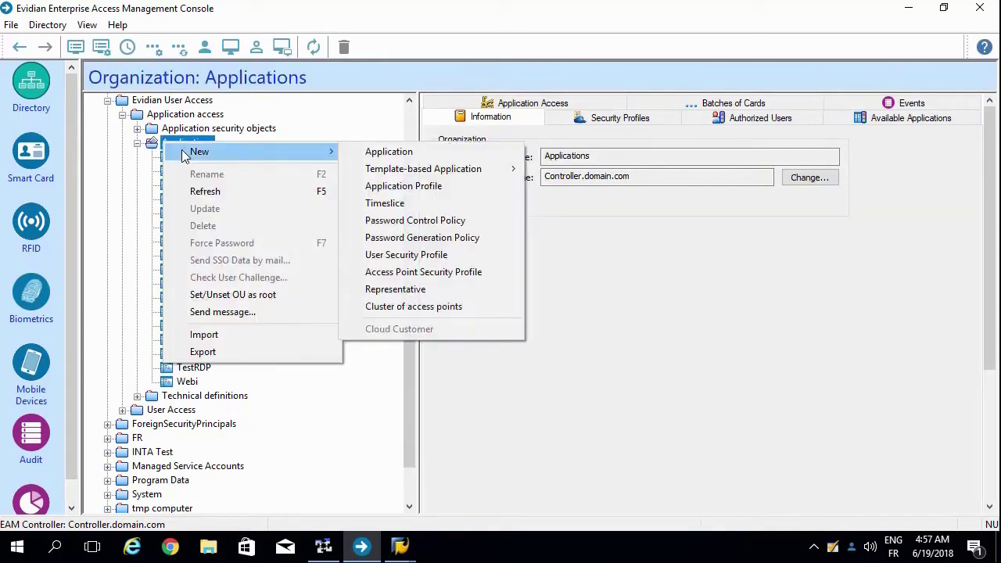
{"action": "left_click", "coordinate": [377, 159]}
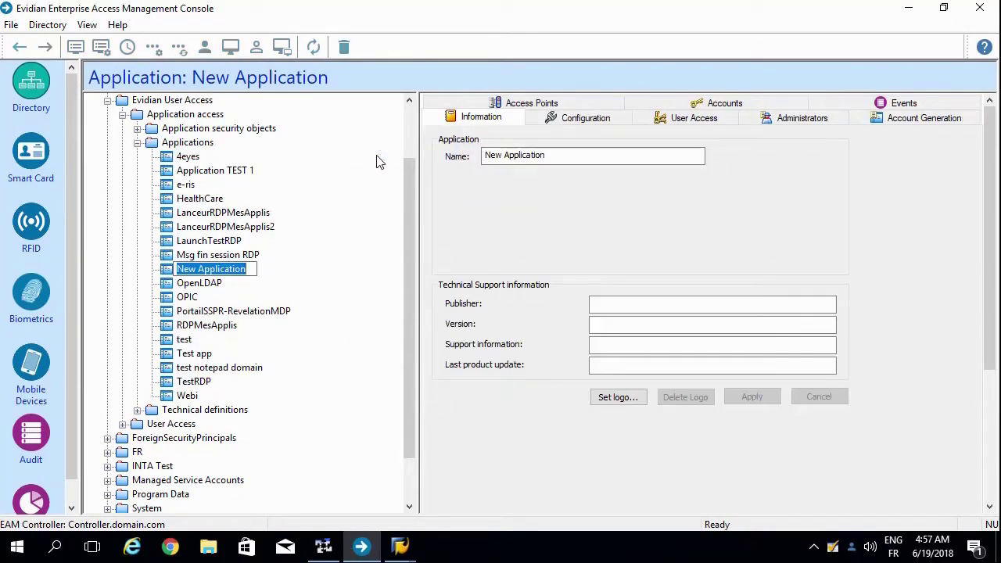
{"action": "type", "text": "SAP"}
{"action": "key", "text": "Return"}
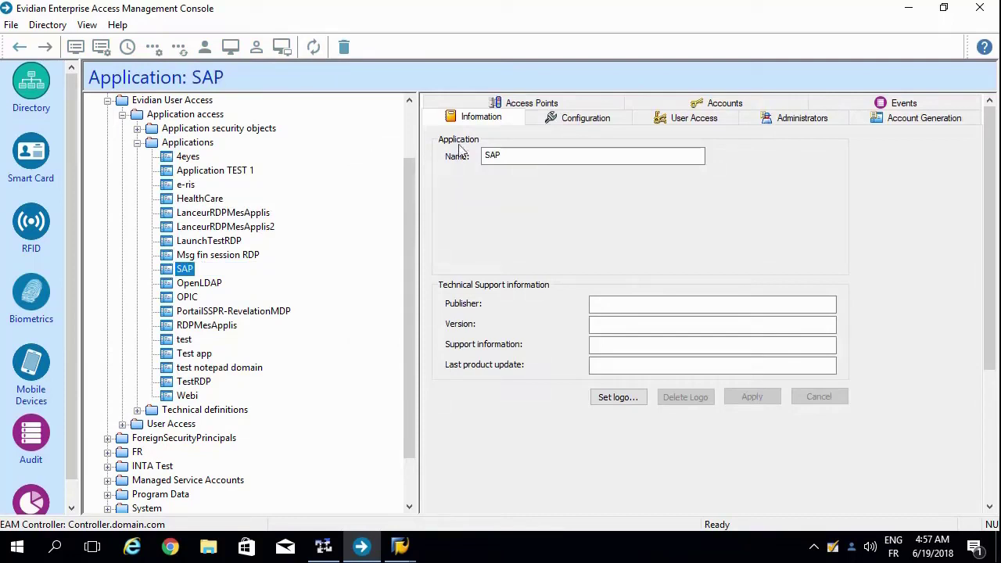
Set the SAP application's default SSO propagation method to SSO with technical definition TD_SAP, and apply the configuration.
{"action": "left_click", "coordinate": [552, 124]}
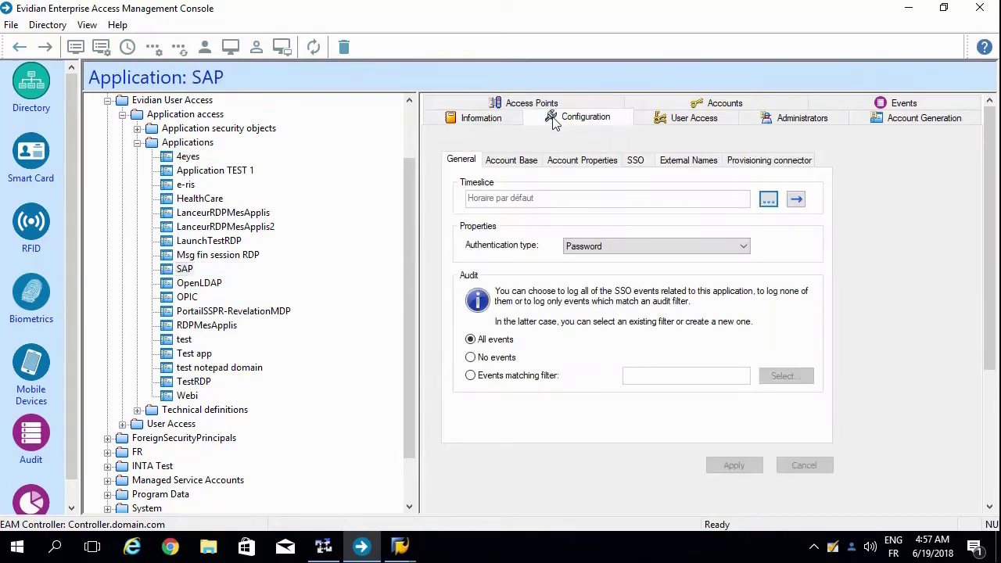
{"action": "left_click", "coordinate": [637, 162]}
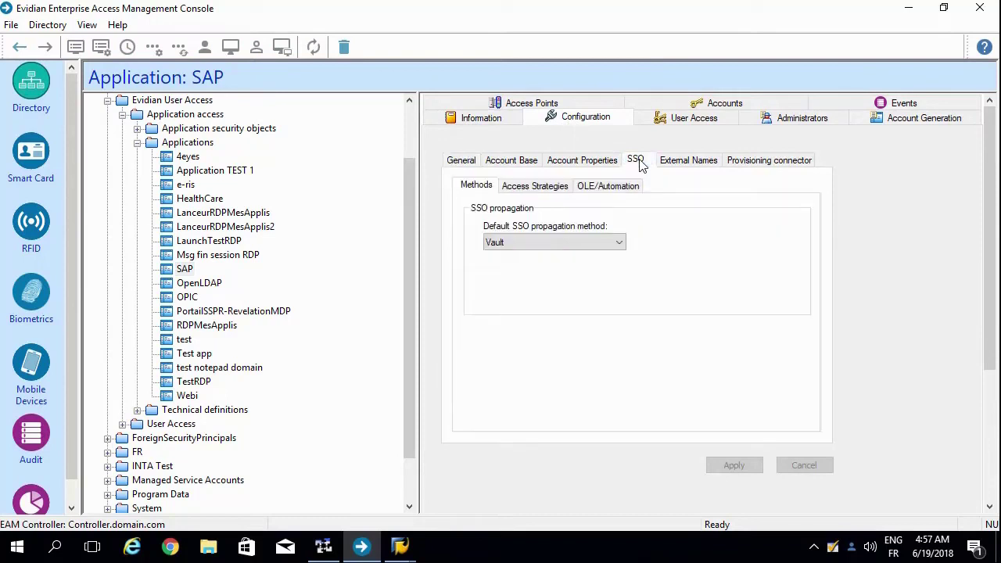
{"action": "left_click", "coordinate": [525, 247]}
{"action": "left_click", "coordinate": [524, 259]}
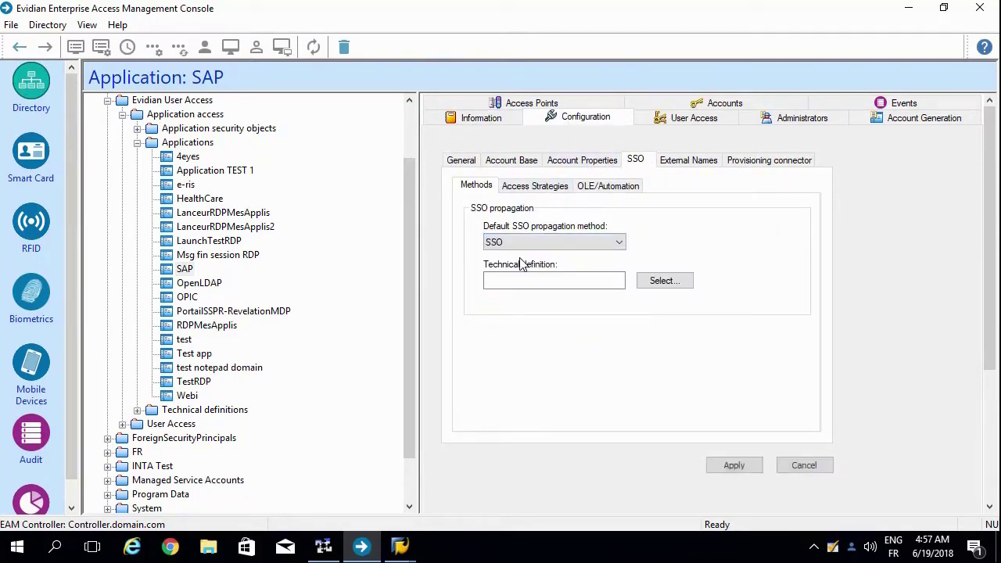
{"action": "left_click", "coordinate": [665, 281]}
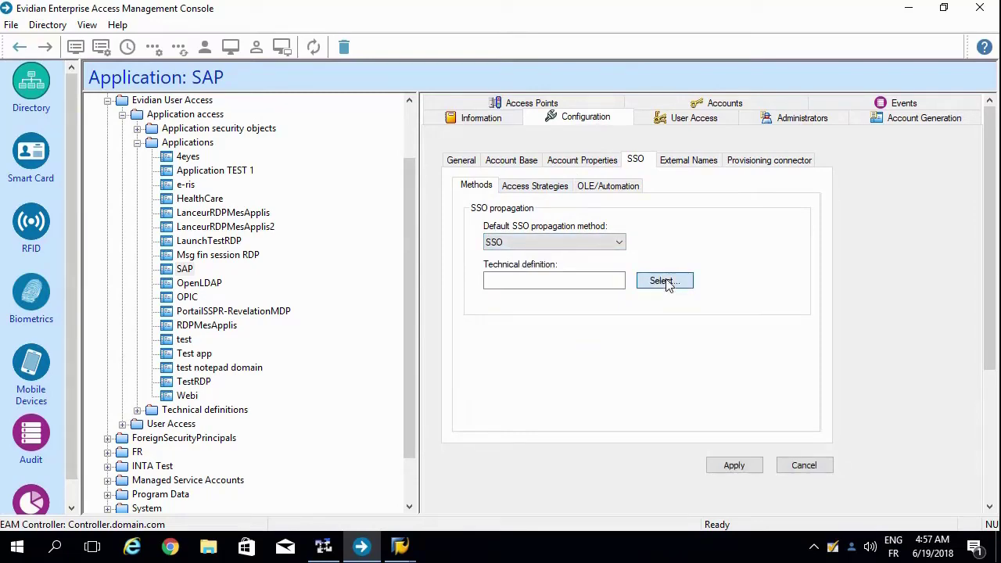
{"action": "left_click", "coordinate": [554, 398]}
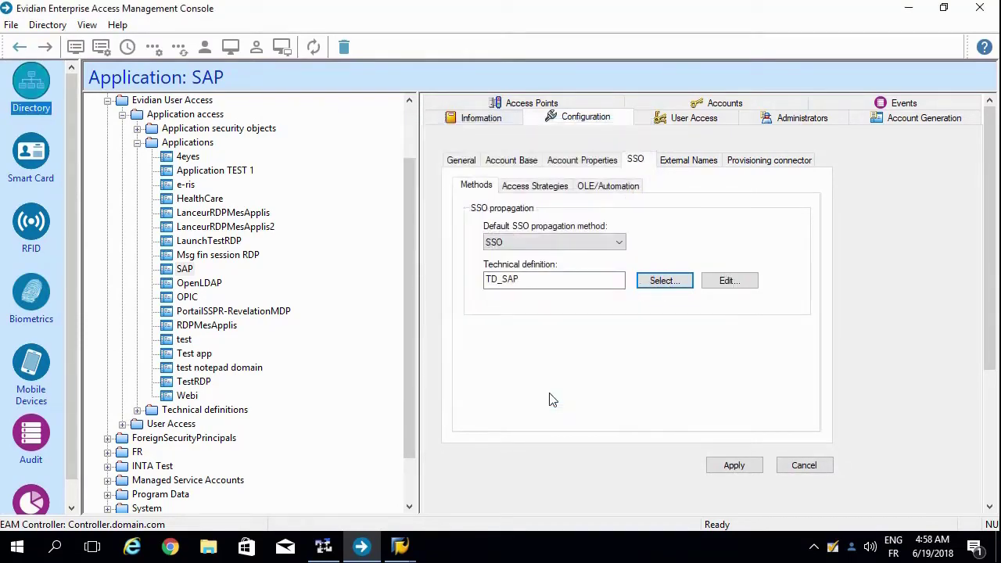
{"action": "left_click", "coordinate": [734, 465]}
{"action": "scroll", "coordinate": [398, 387], "scroll_direction": "up", "scroll_amount": 2}
{"action": "scroll", "coordinate": [398, 381], "scroll_direction": "down", "scroll_amount": 1}
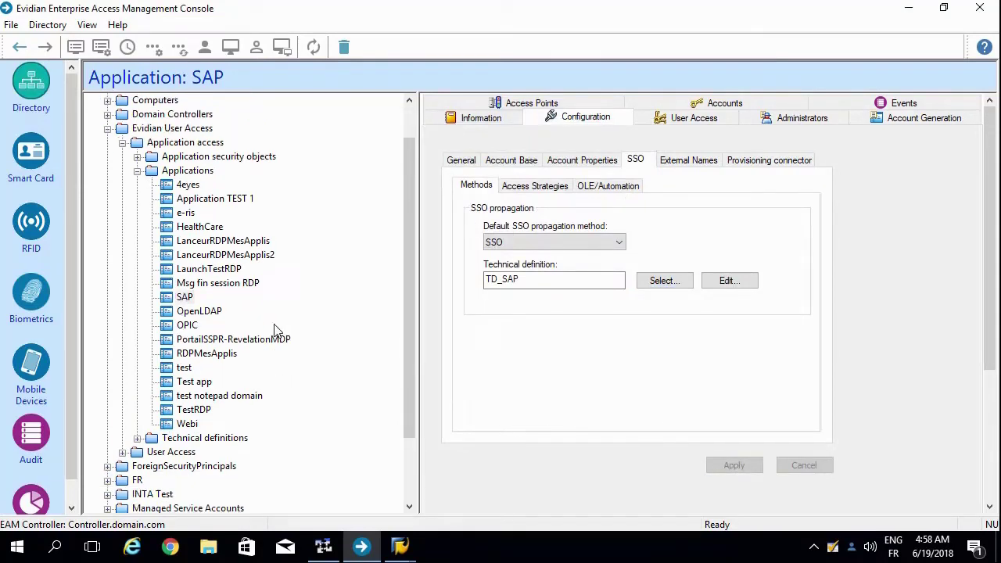
Close the Enterprise Access Management Console and the open SAP TE1 session window, keeping SAP Logon open.
{"action": "left_click", "coordinate": [979, 8]}
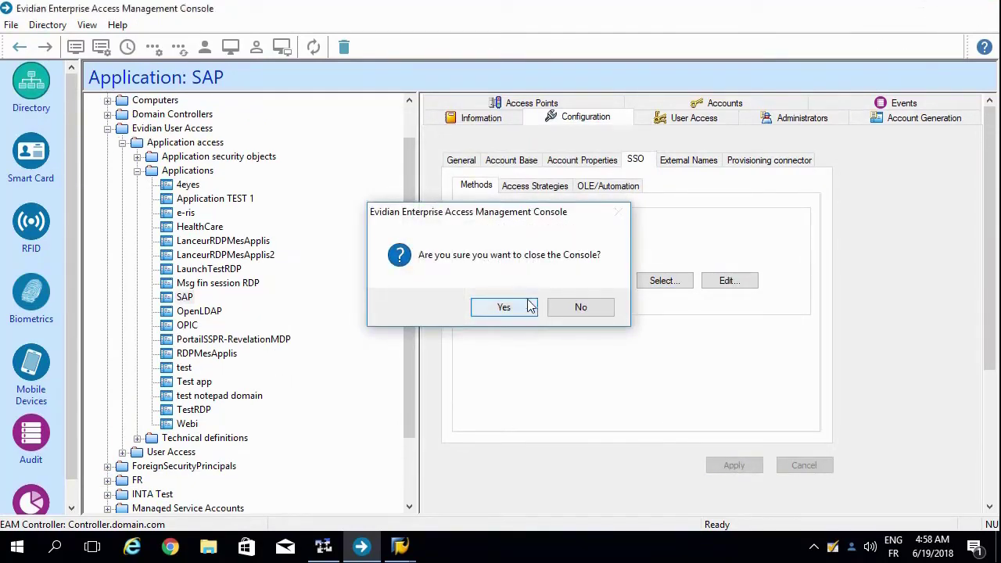
{"action": "left_click", "coordinate": [503, 307]}
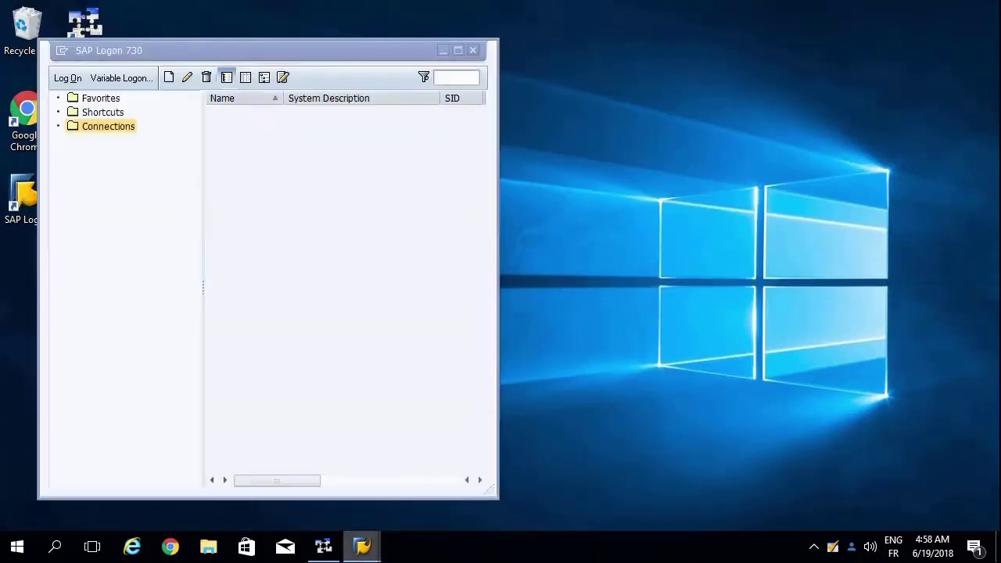
{"action": "left_click", "coordinate": [361, 545]}
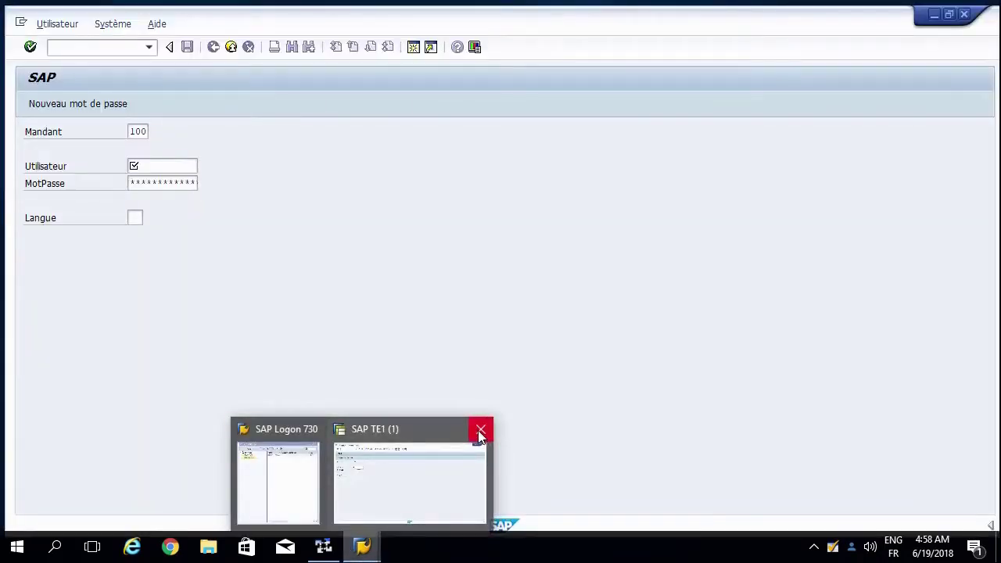
{"action": "left_click", "coordinate": [480, 430]}
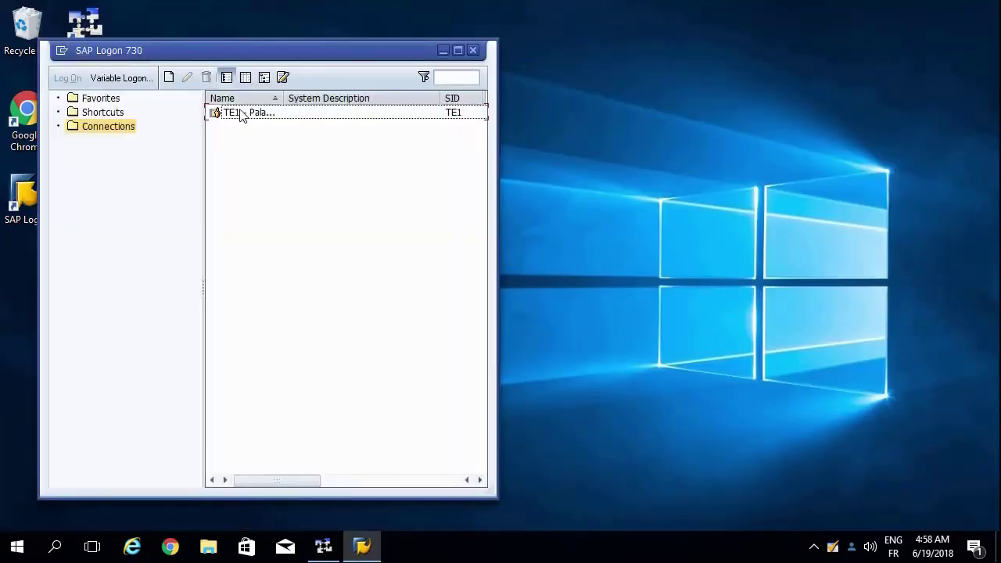
Refresh Enterprise SSO and launch the TE1 connection from SAP Logon.
{"action": "right_click", "coordinate": [832, 547]}
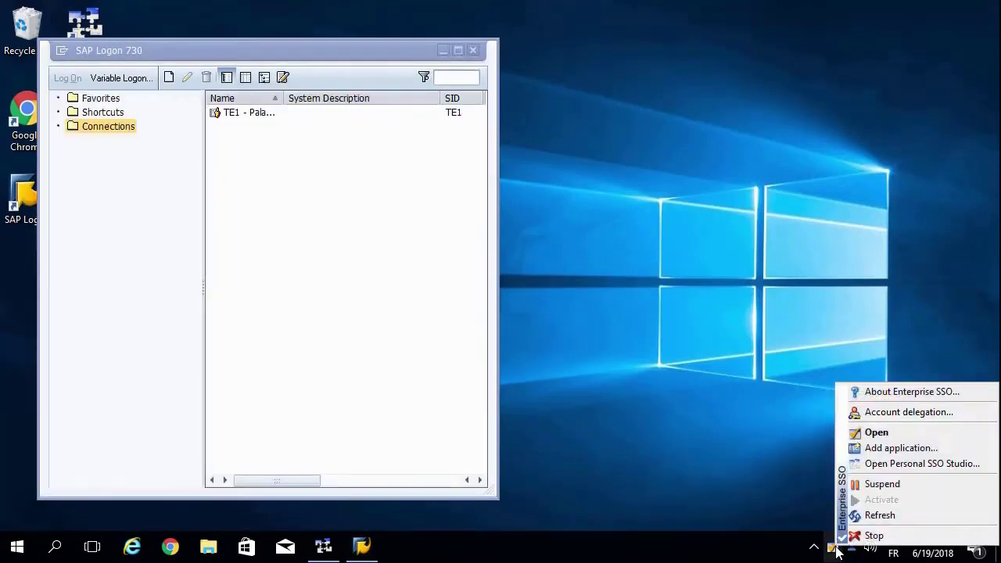
{"action": "left_click", "coordinate": [864, 514]}
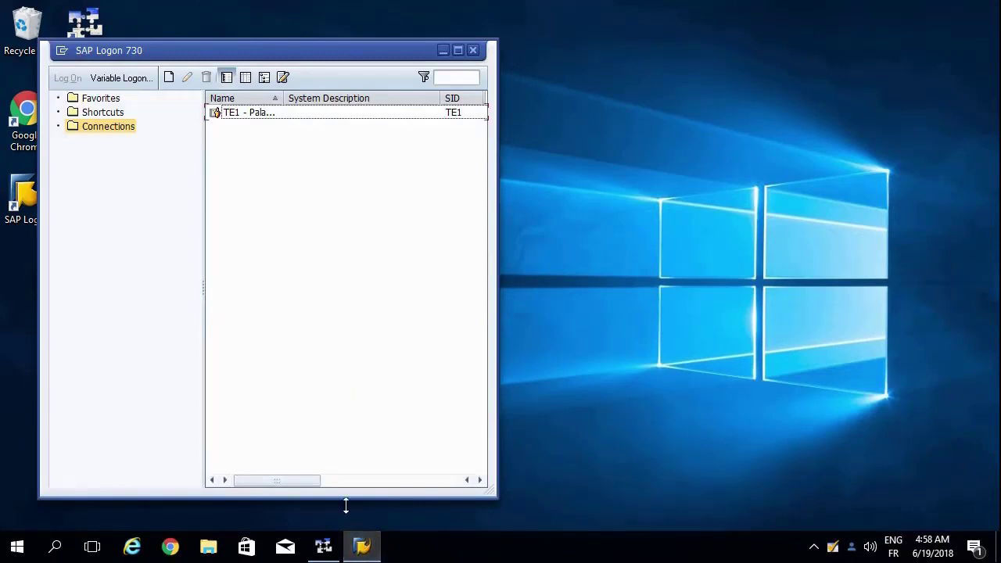
{"action": "double_click", "coordinate": [239, 114]}
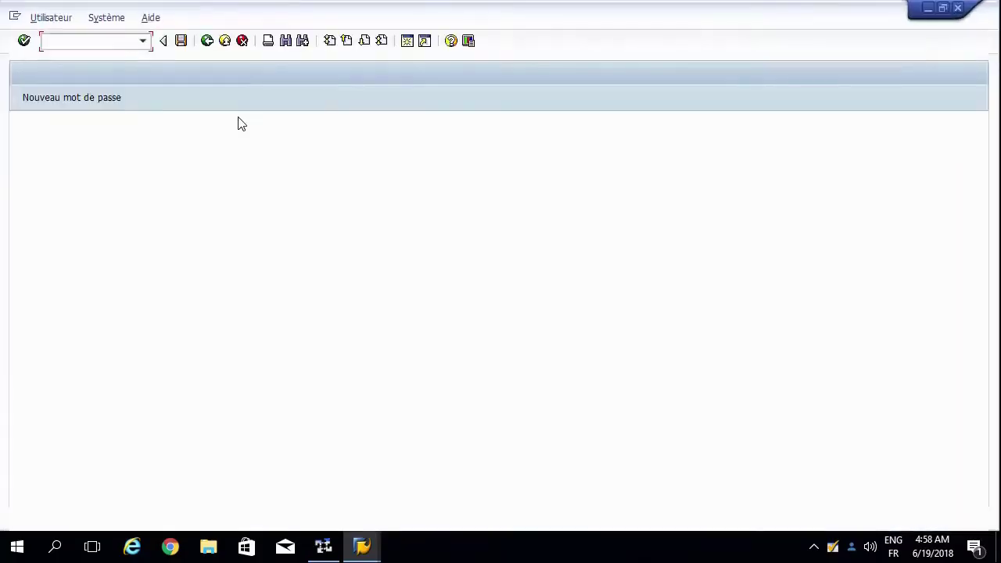
Enter the SAP user name, password and password confirmation for the Standard Account in the security data collection dialog, and submit them.
{"action": "type", "text": "BD"}
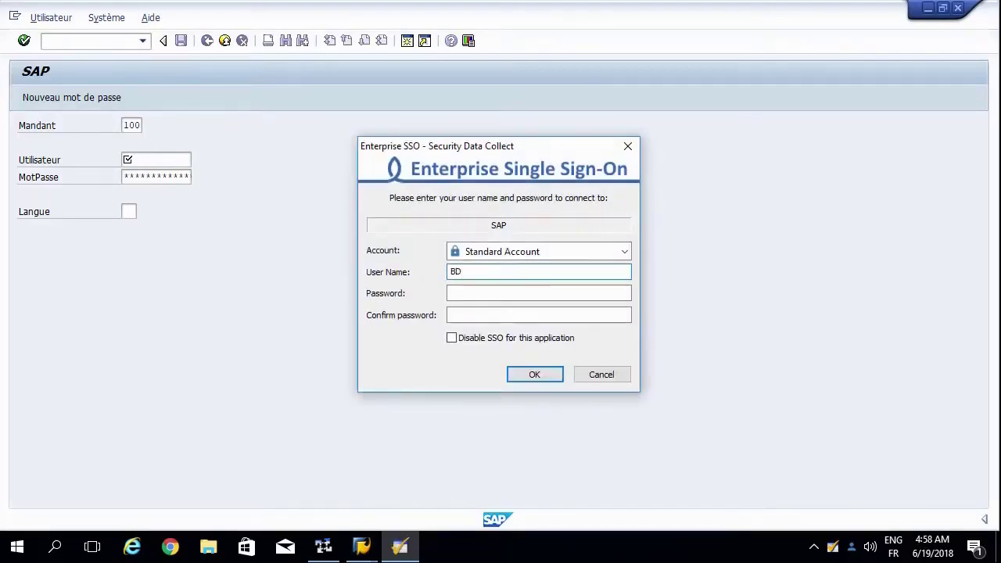
{"action": "type", "text": "9451"}
{"action": "key", "text": "Tab"}
{"action": "type", "text": "••••••"}
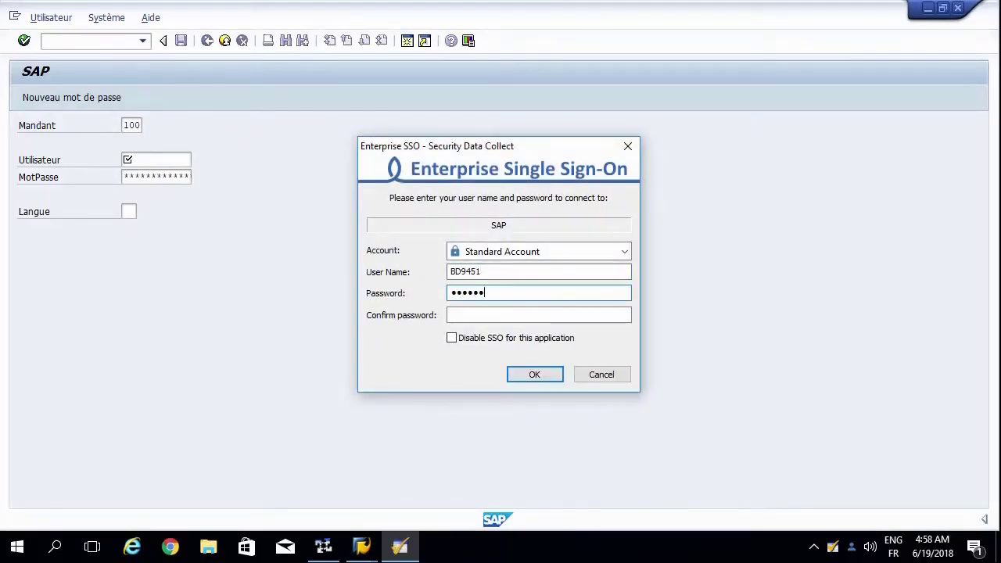
{"action": "type", "text": "••••"}
{"action": "key", "text": "Tab"}
{"action": "type", "text": "•••••••••"}
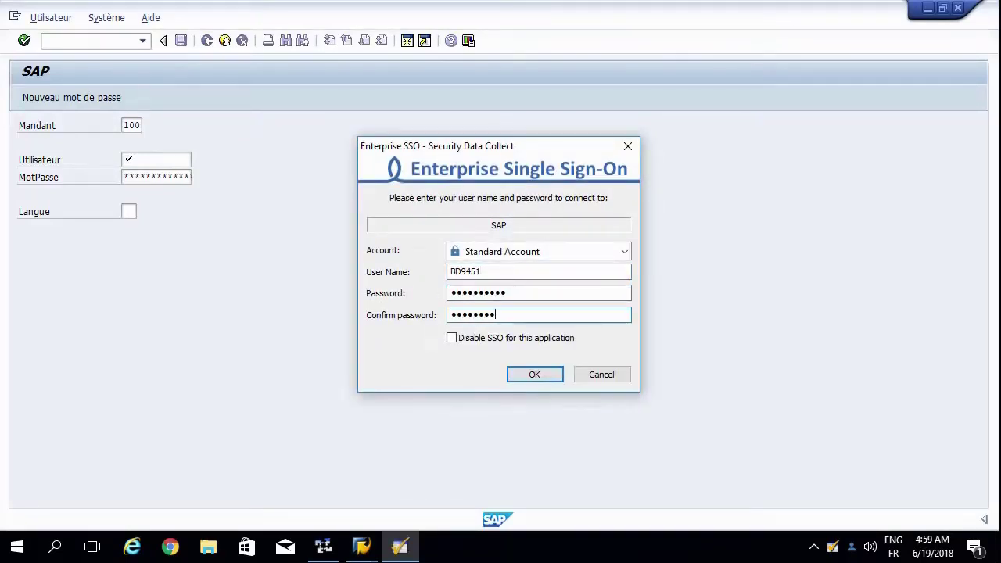
{"action": "key", "text": "Return"}
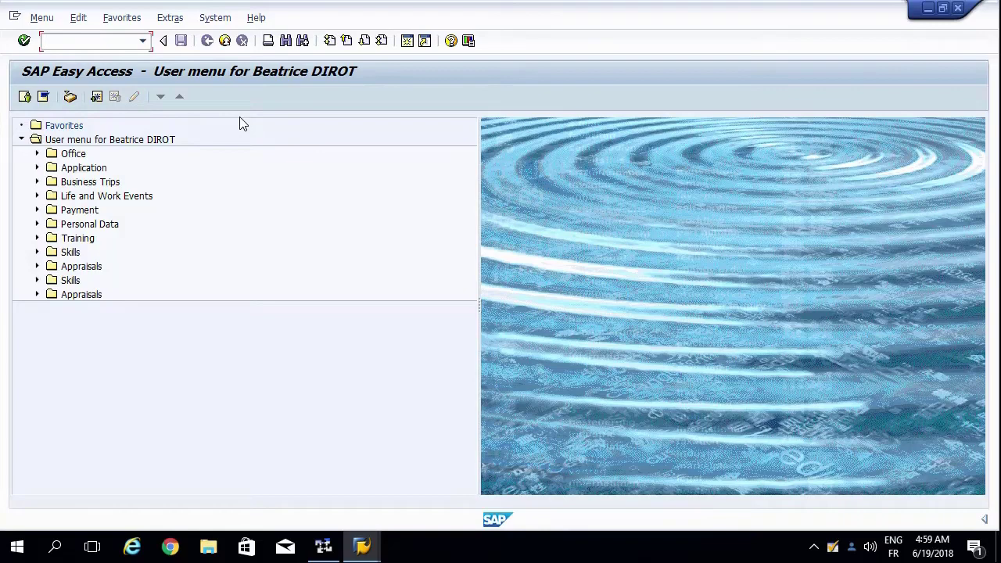
Log off from the SAP session and log on to the TE1 connection again to test single sign-on.
{"action": "left_click", "coordinate": [957, 7]}
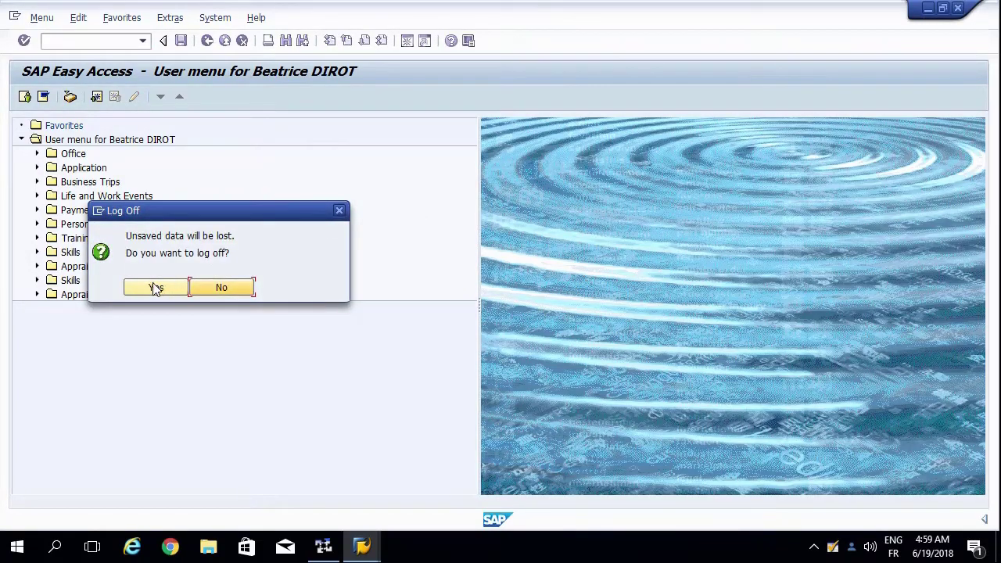
{"action": "left_click", "coordinate": [156, 288]}
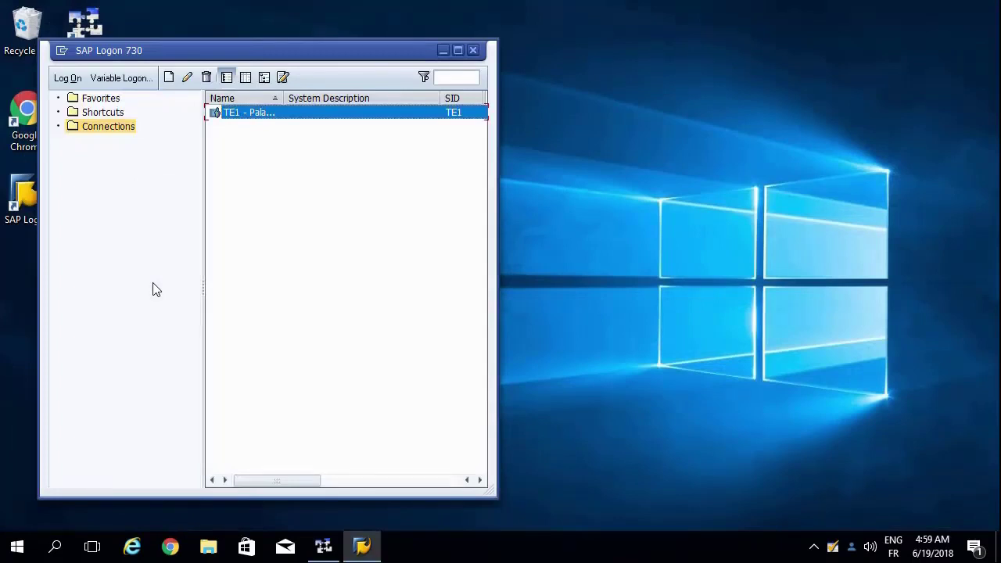
{"action": "right_click", "coordinate": [259, 115]}
{"action": "left_click", "coordinate": [274, 125]}
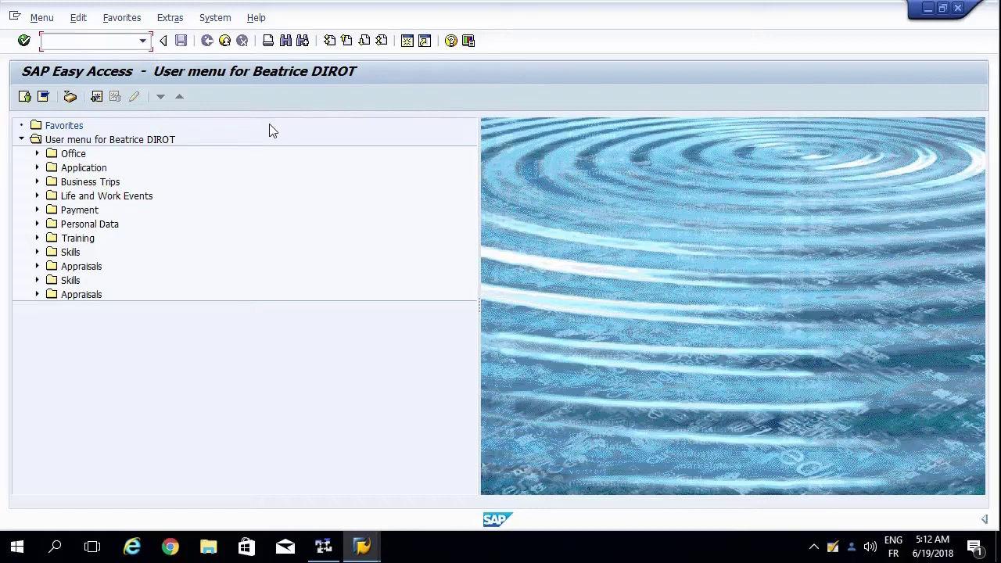
Open the Enterprise SSO engine's account list and select the SAP application's entry.
{"action": "left_click", "coordinate": [837, 554]}
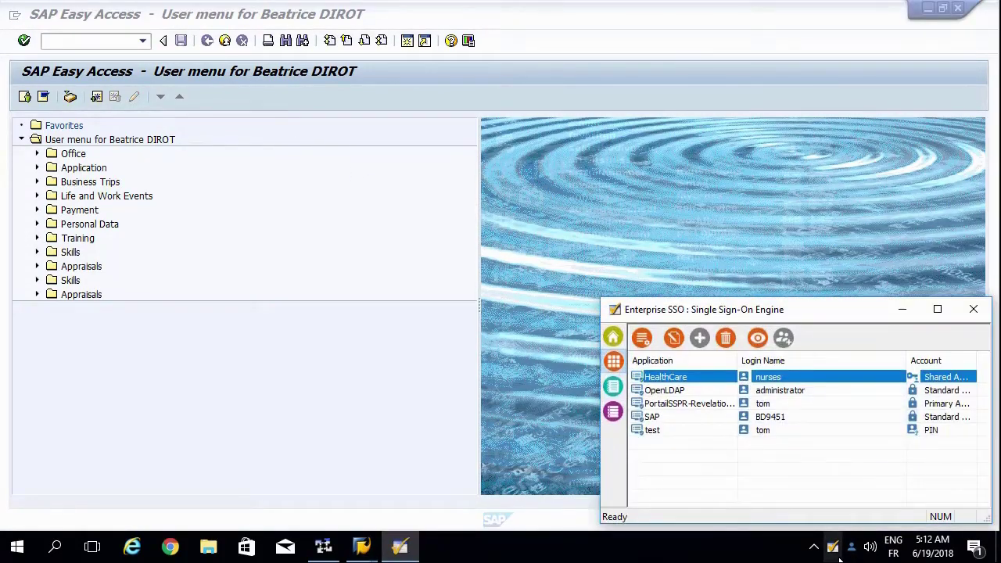
{"action": "left_click", "coordinate": [669, 419]}
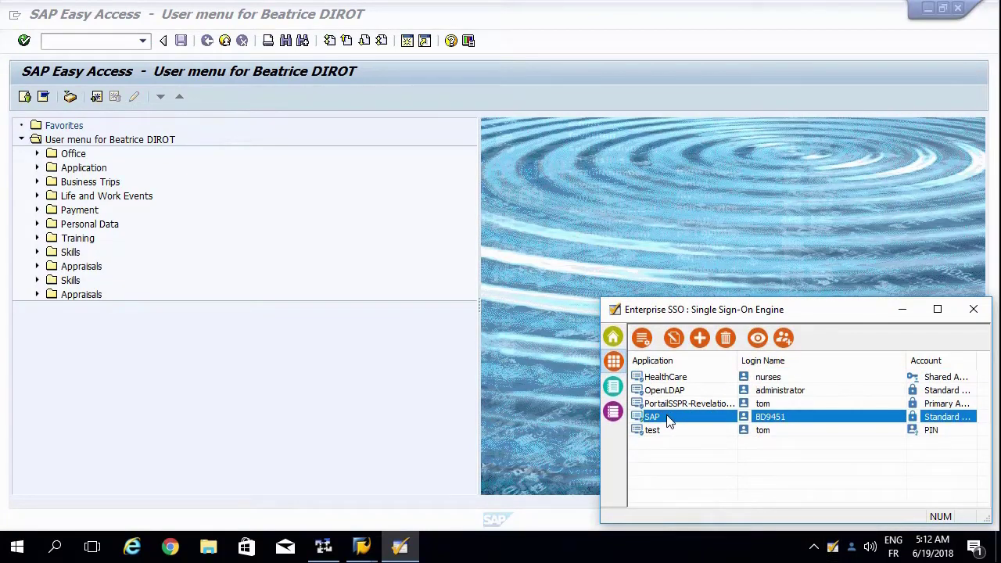